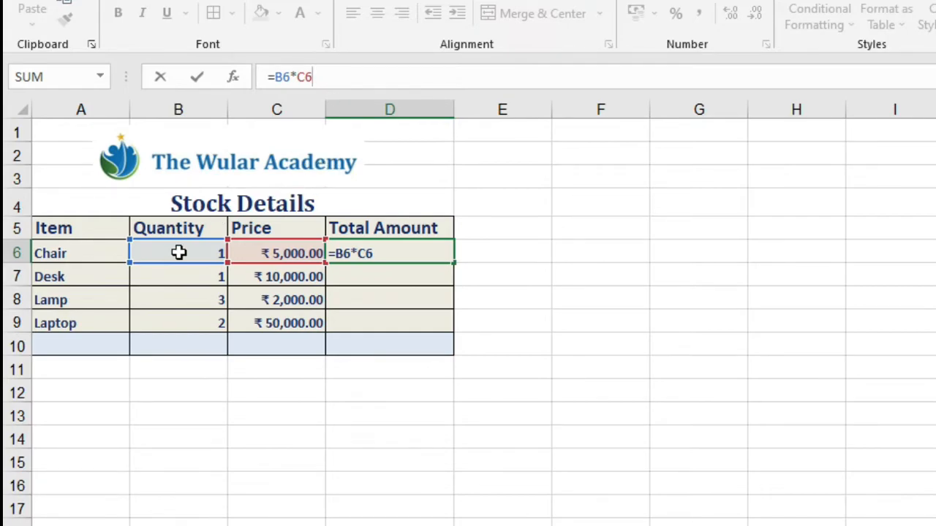
- Confirm the formula =B6*C6 in D6 and fill it down the Total Amount column to D9
{"action": "key", "text": "ctrl+Return"}
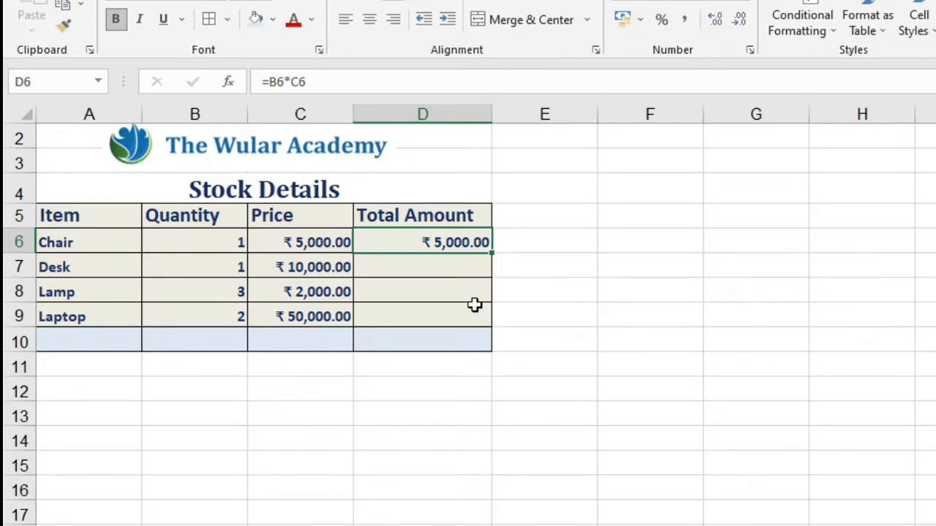
{"action": "left_click_drag", "start_coordinate": [492, 255], "coordinate": [502, 333]}
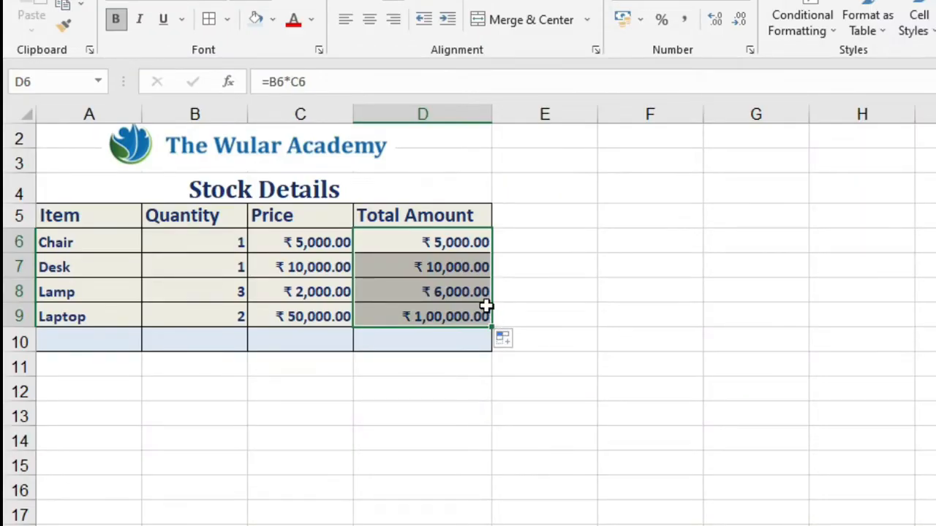
- Inspect which cells the Total Amount formulas in D6 and D7 refer to
{"action": "left_click", "coordinate": [444, 244]}
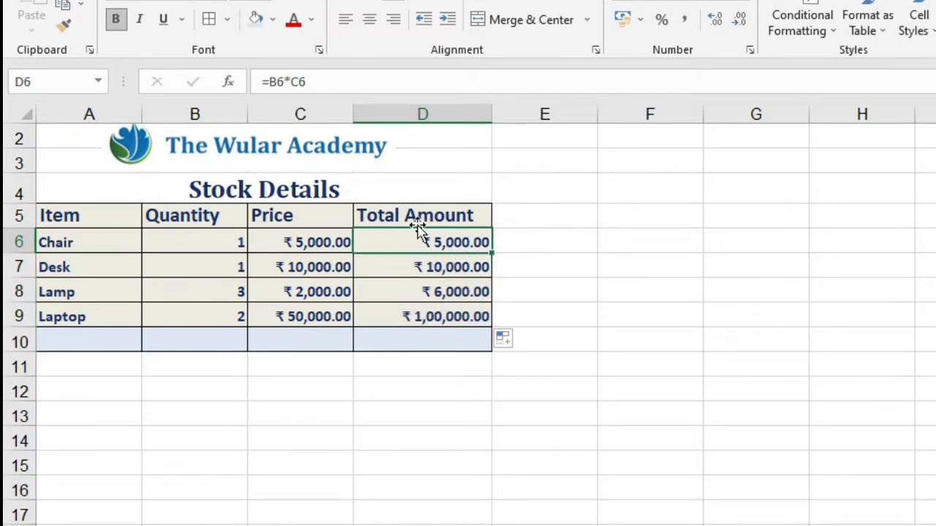
{"action": "left_click", "coordinate": [330, 81]}
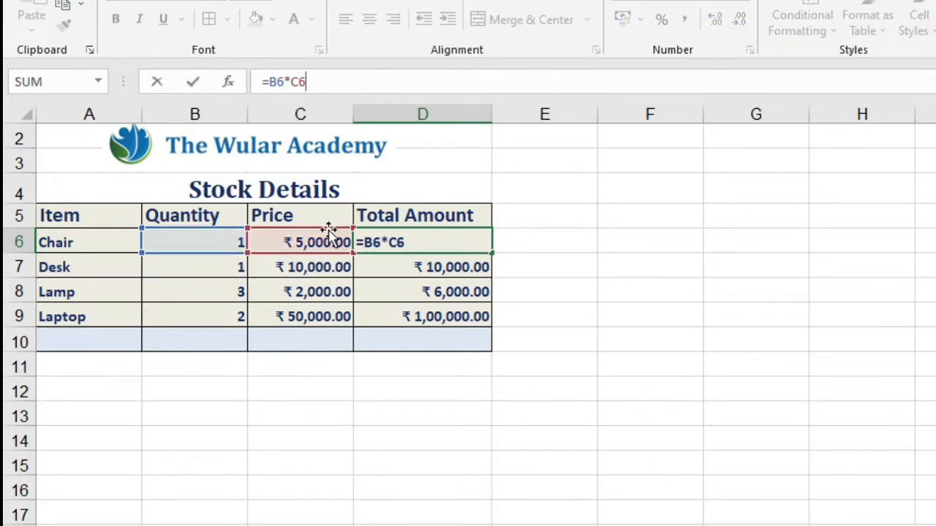
{"action": "key", "text": "Return"}
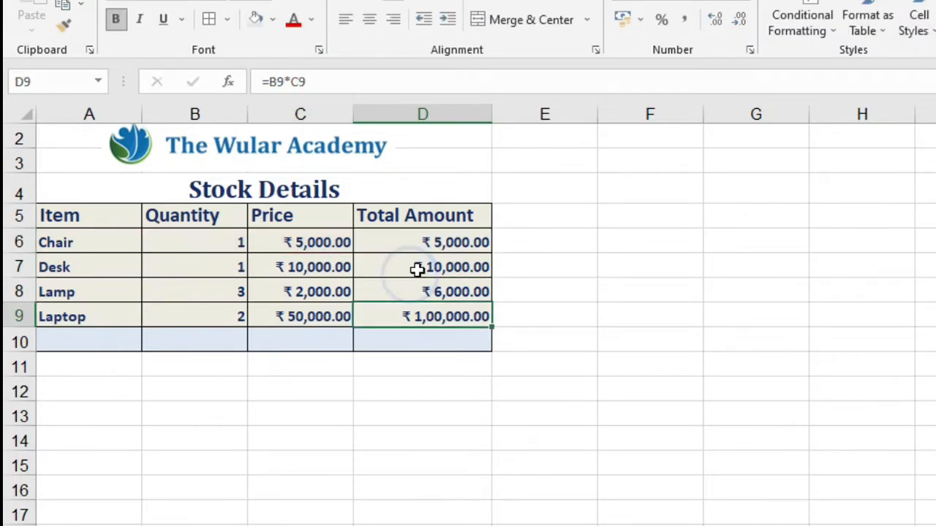
{"action": "left_click", "coordinate": [424, 266]}
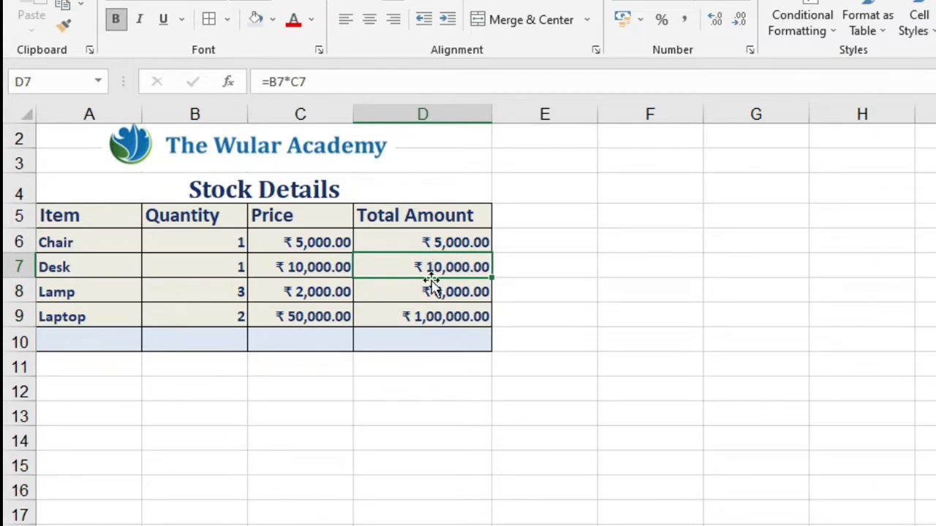
{"action": "left_click", "coordinate": [334, 73]}
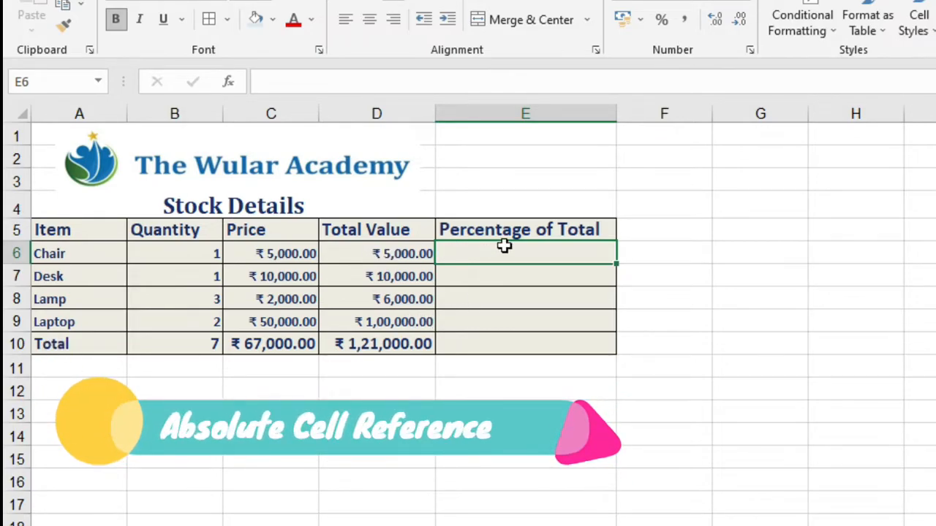
- Enter the formula =D6/D10 in E6 to calculate the Chair's percentage of total
{"action": "left_click", "coordinate": [423, 250]}
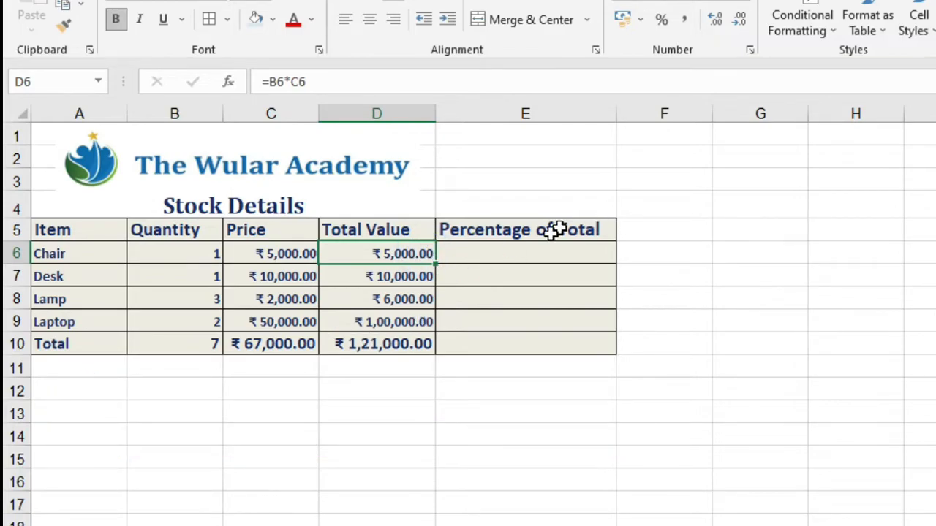
{"action": "left_click", "coordinate": [523, 252]}
{"action": "type", "text": "="}
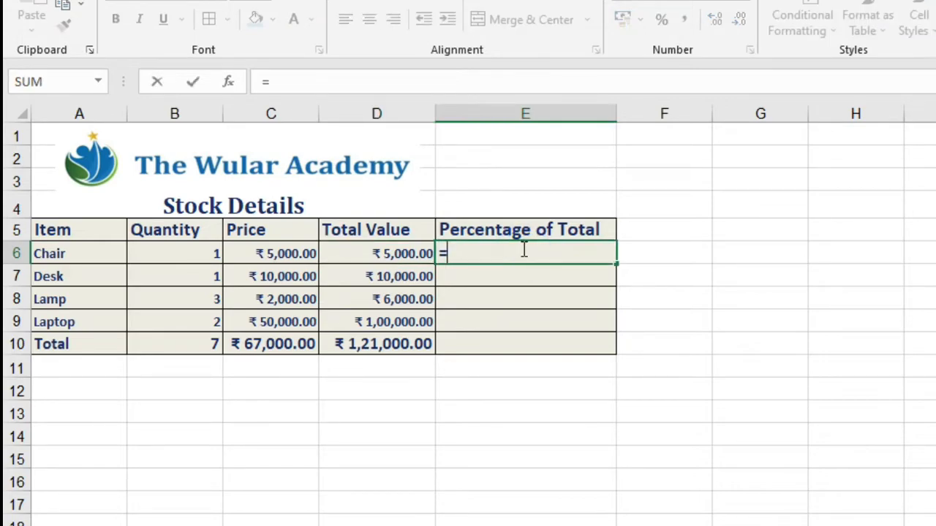
{"action": "left_click", "coordinate": [389, 252]}
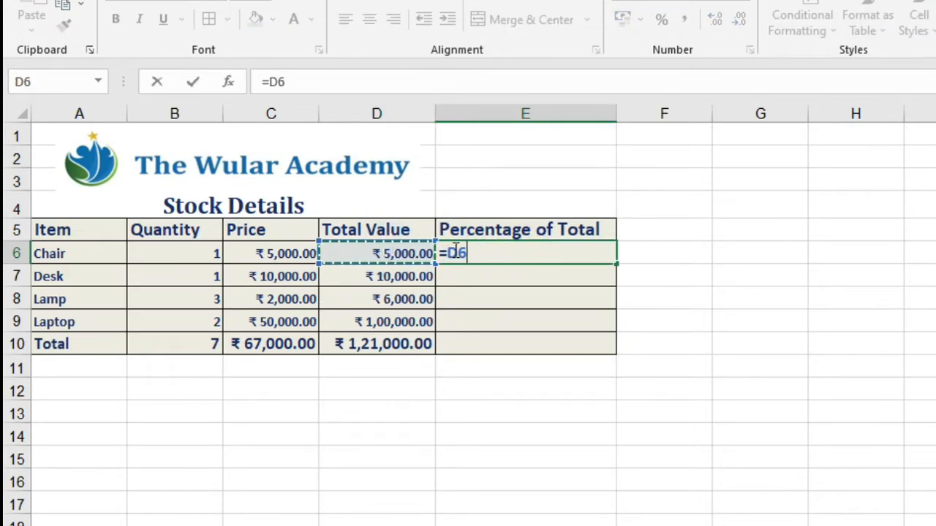
{"action": "type", "text": "/"}
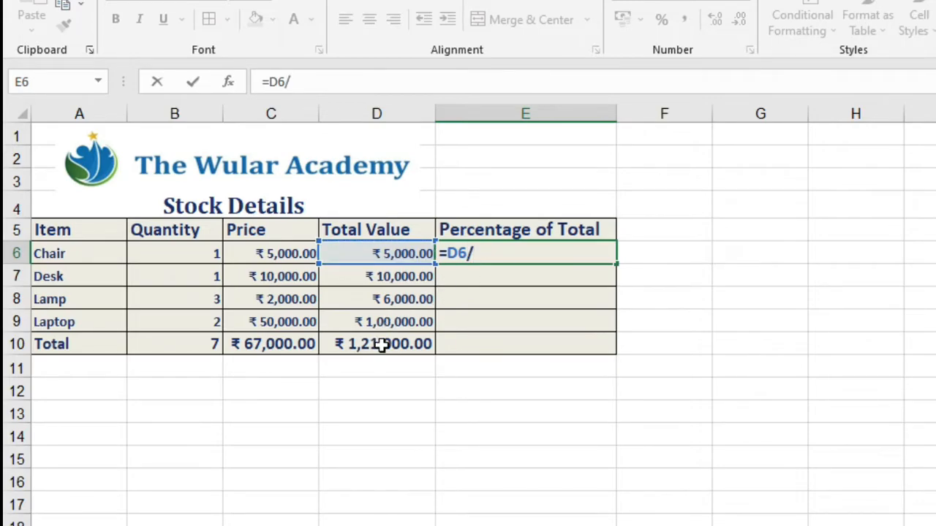
{"action": "left_click", "coordinate": [382, 346]}
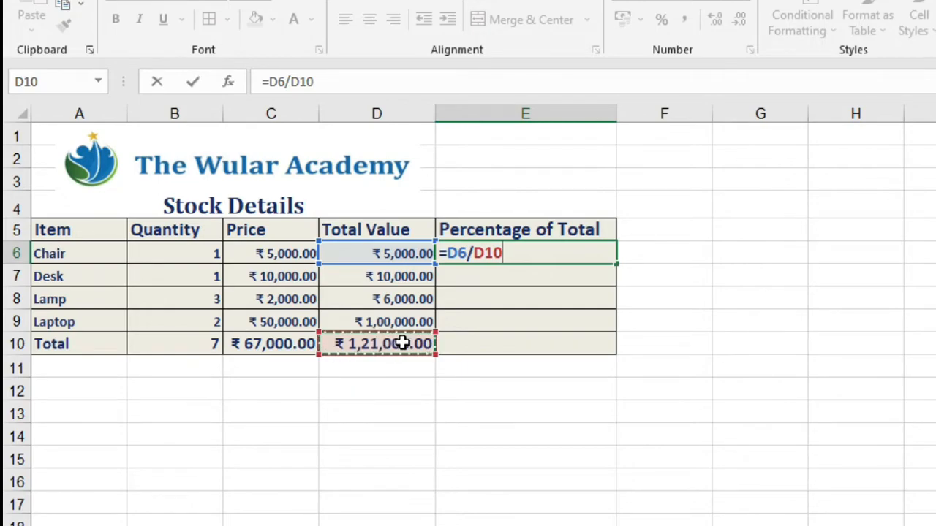
{"action": "key", "text": "Return"}
- Fill the E6 formula down to E10 and inspect the cell references in E7
{"action": "left_click", "coordinate": [568, 248]}
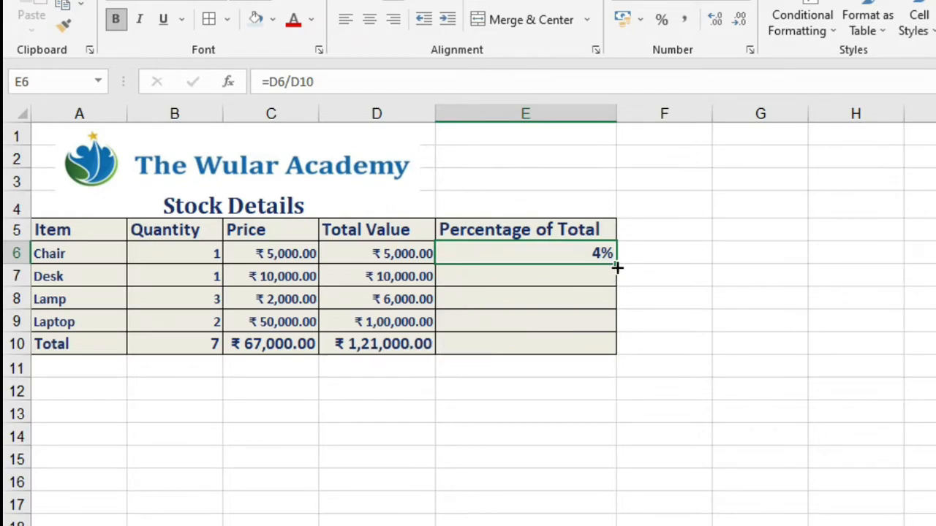
{"action": "left_click_drag", "start_coordinate": [617, 266], "coordinate": [613, 356]}
{"action": "left_click", "coordinate": [470, 277]}
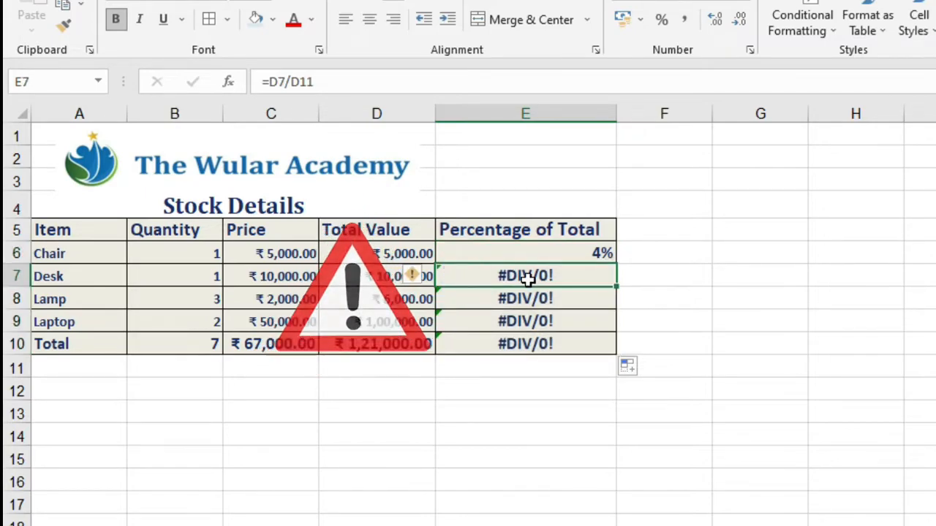
{"action": "left_click", "coordinate": [341, 81]}
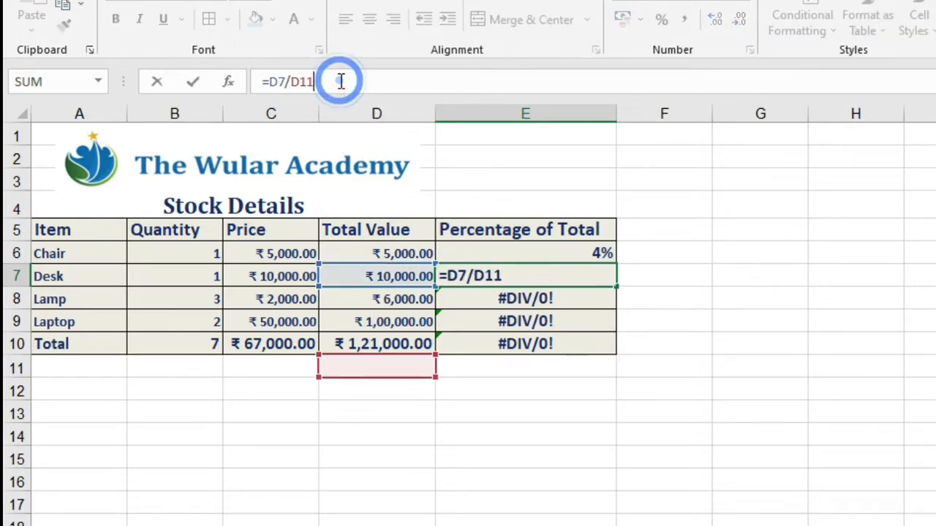
{"action": "left_click", "coordinate": [337, 83]}
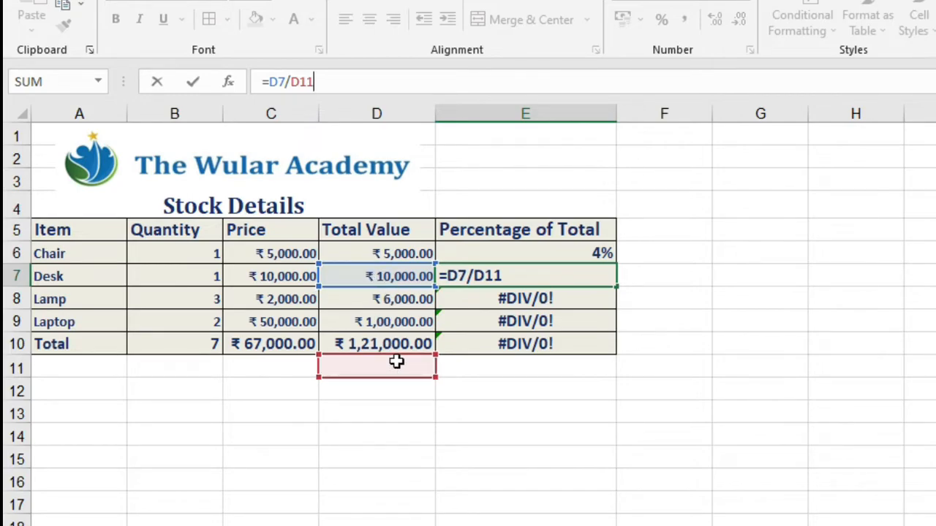
{"action": "key", "text": "Escape"}
- Make the D10 reference in E6 absolute so the formula reads =D6/$D$10, and fill it down to E10
{"action": "left_click", "coordinate": [582, 253]}
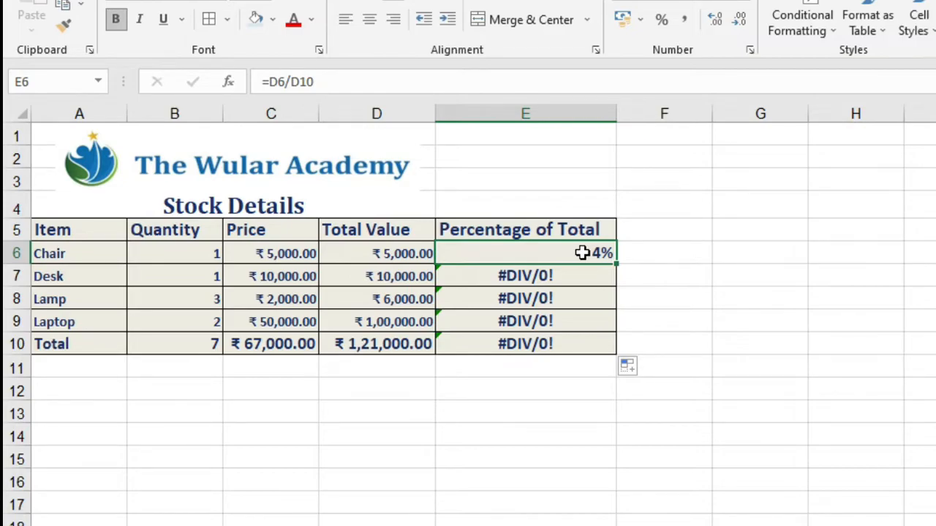
{"action": "double_click", "coordinate": [582, 253]}
{"action": "left_click_drag", "start_coordinate": [503, 253], "coordinate": [470, 253]}
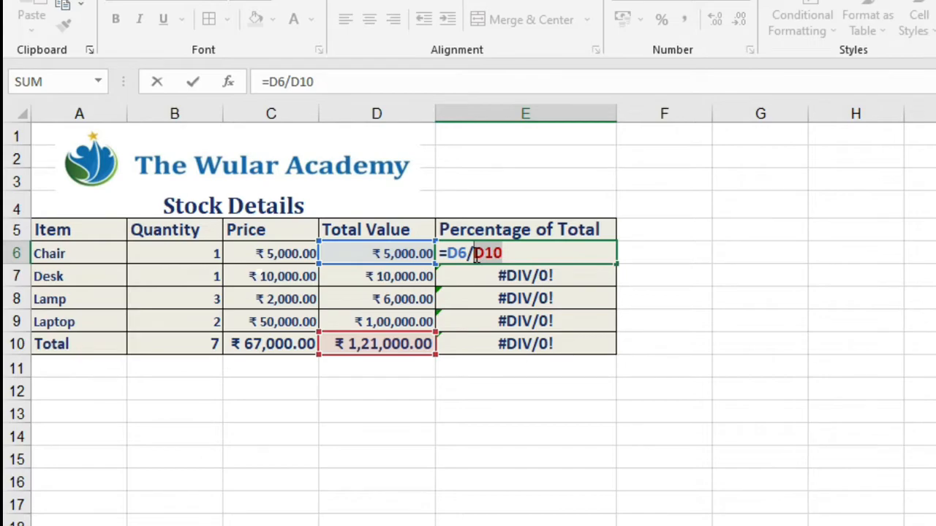
{"action": "key", "text": "F4"}
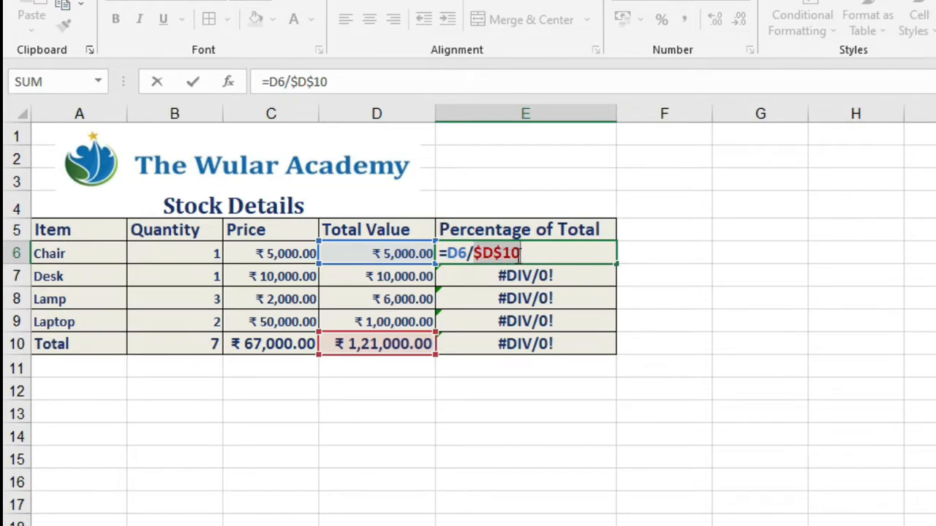
{"action": "key", "text": "Return"}
{"action": "left_click", "coordinate": [543, 248]}
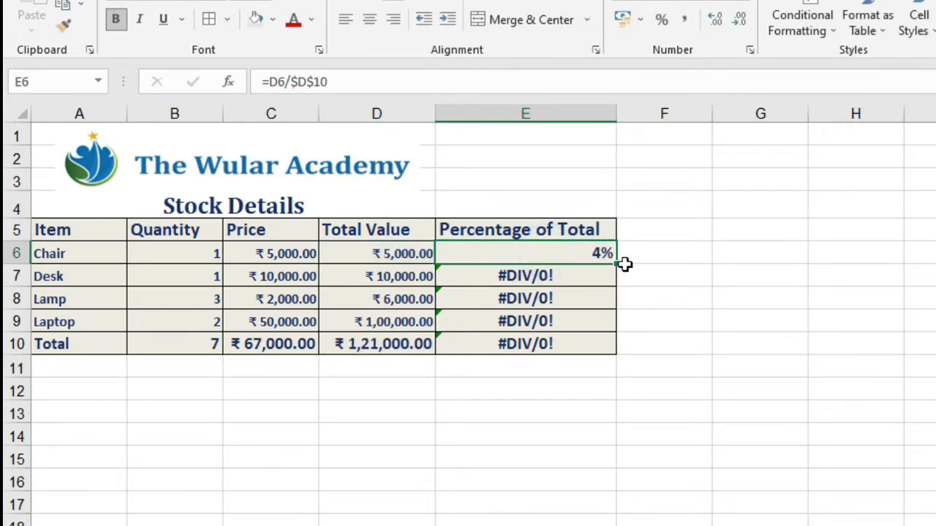
{"action": "left_click_drag", "start_coordinate": [616, 268], "coordinate": [622, 362]}
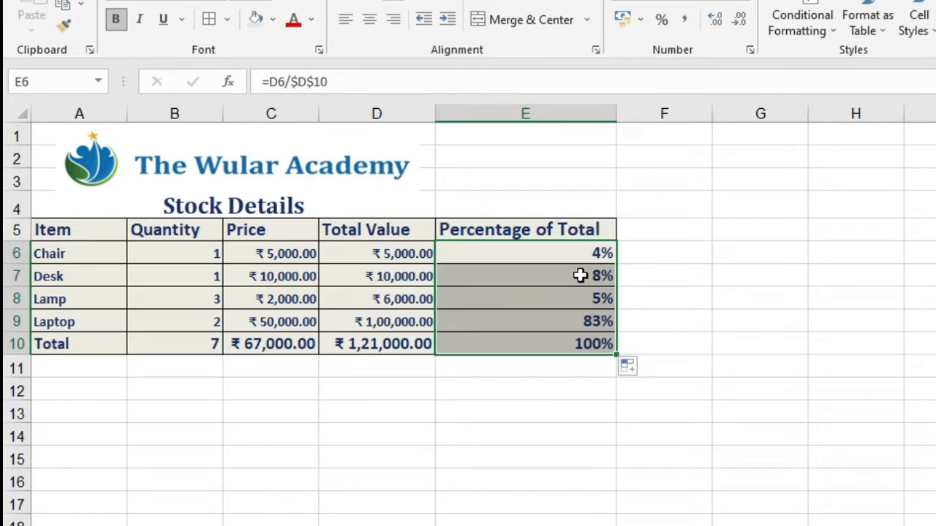
- Inspect the relative and absolute references in the copied formulas in E7 and E8
{"action": "left_click", "coordinate": [580, 276]}
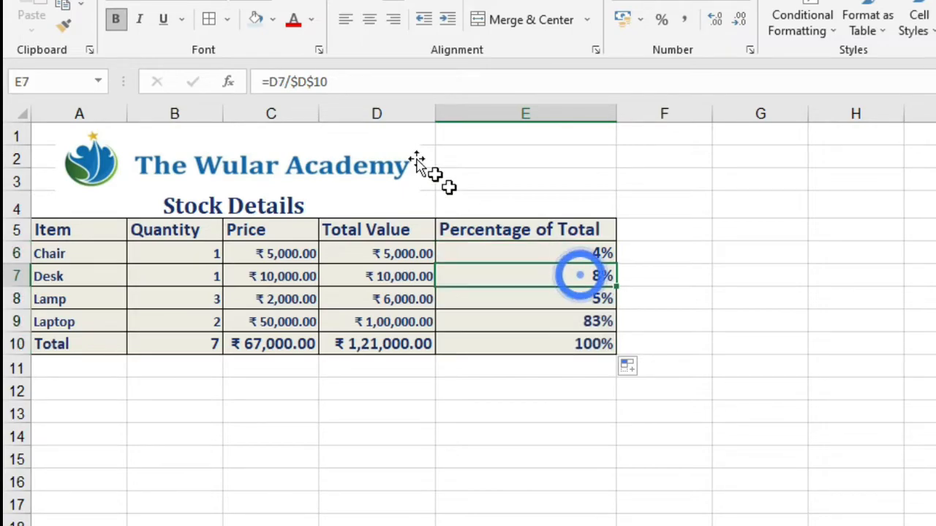
{"action": "left_click", "coordinate": [355, 83]}
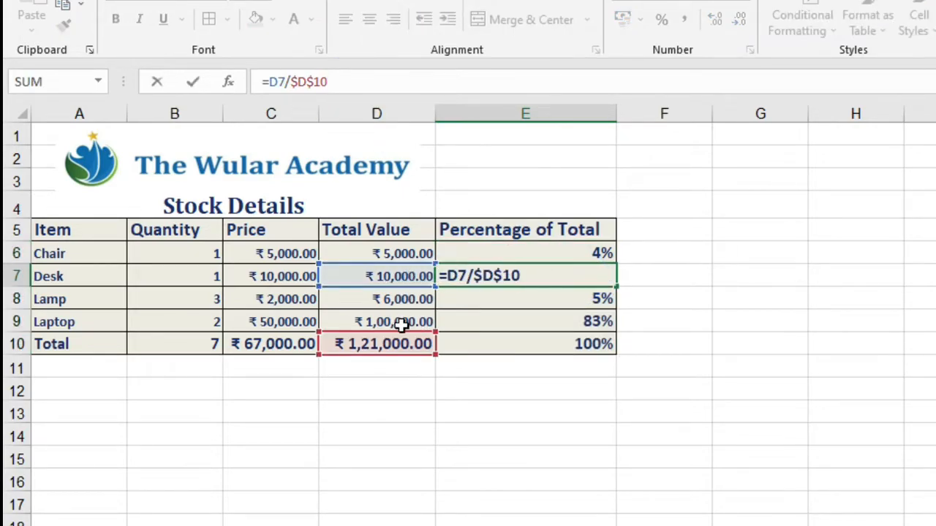
{"action": "left_click", "coordinate": [507, 299]}
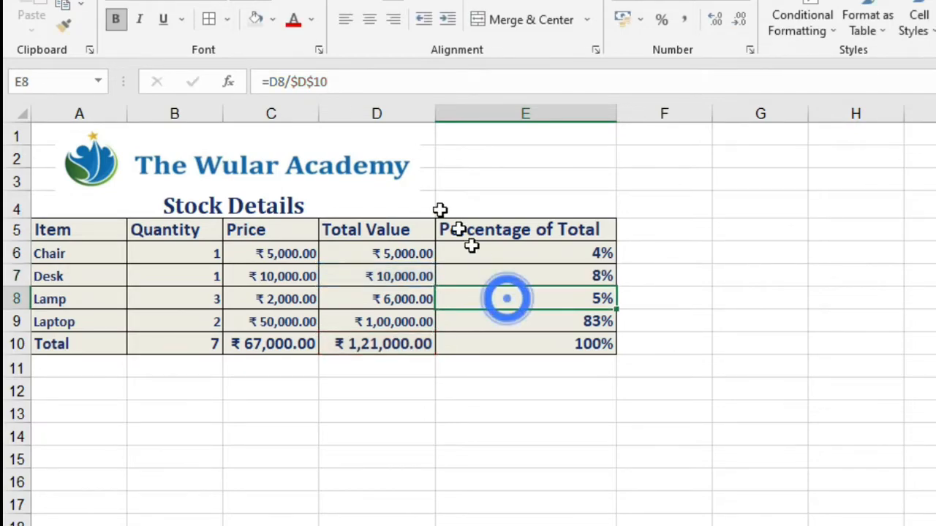
{"action": "left_click", "coordinate": [343, 84]}
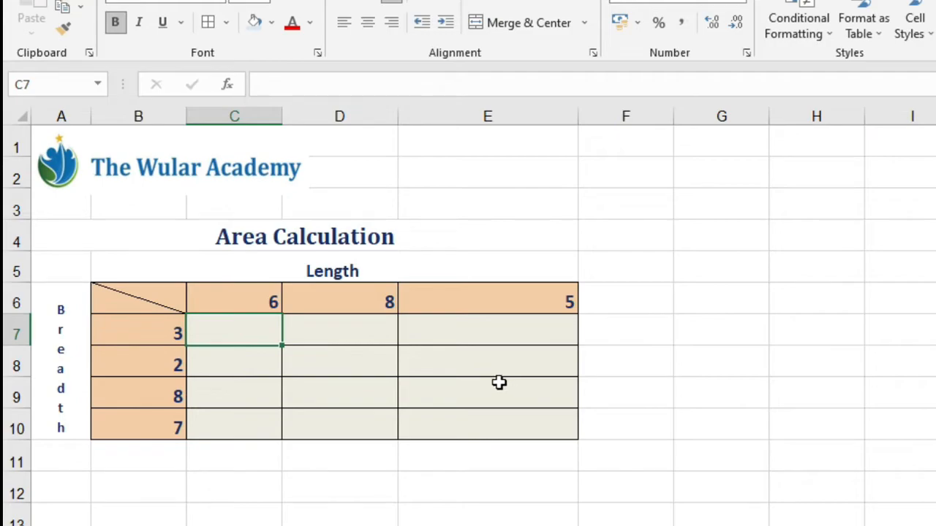
- Look over the empty cells of the Area Calculation grid where each length and breadth pair meets
{"action": "left_click", "coordinate": [569, 397]}
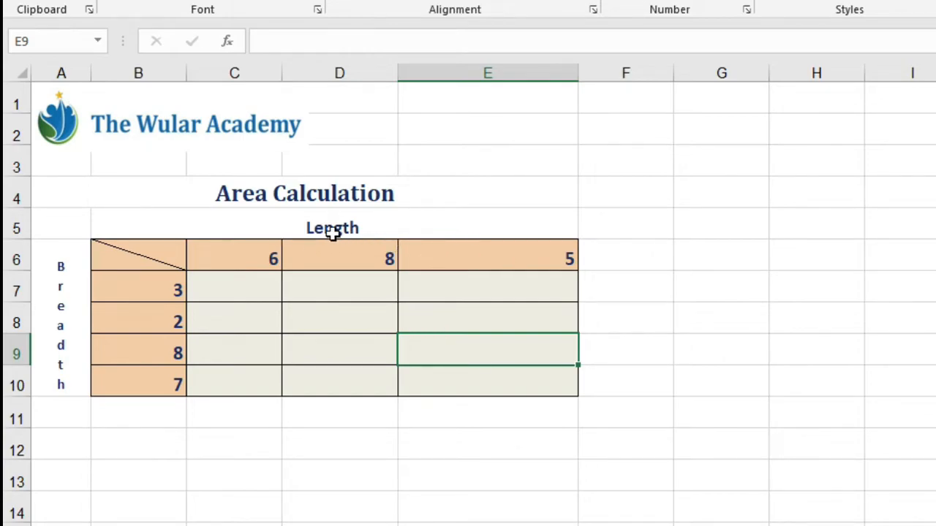
{"action": "left_click", "coordinate": [192, 291]}
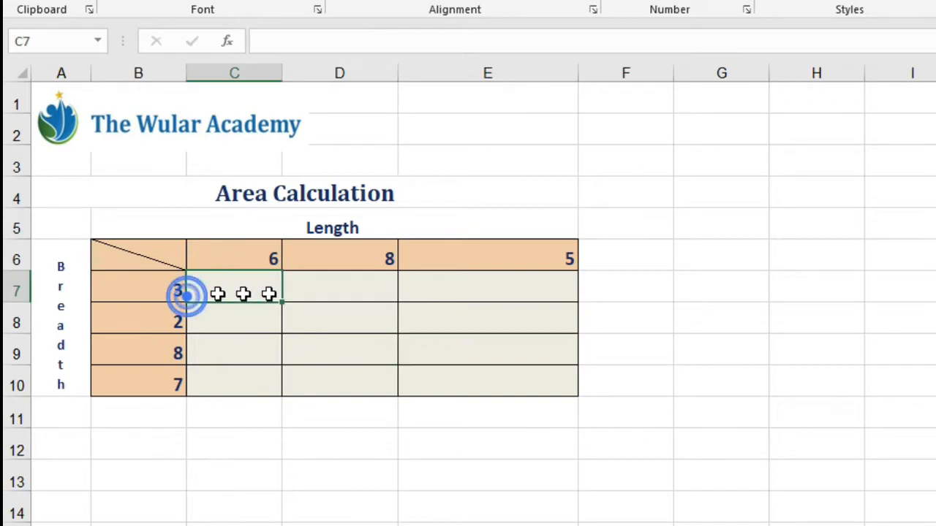
{"action": "left_click", "coordinate": [236, 321]}
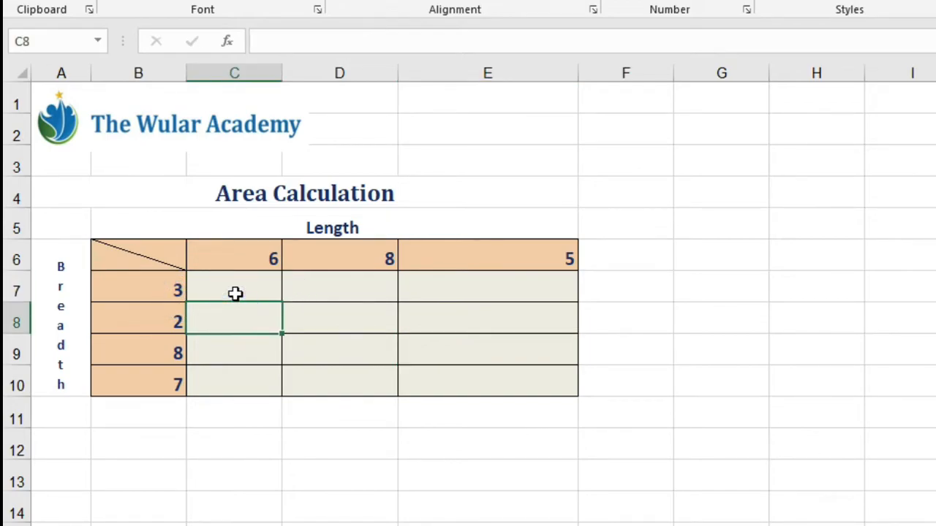
{"action": "left_click", "coordinate": [235, 294]}
{"action": "left_click", "coordinate": [354, 288]}
{"action": "left_click", "coordinate": [249, 286]}
{"action": "left_click", "coordinate": [357, 282]}
{"action": "left_click", "coordinate": [444, 283]}
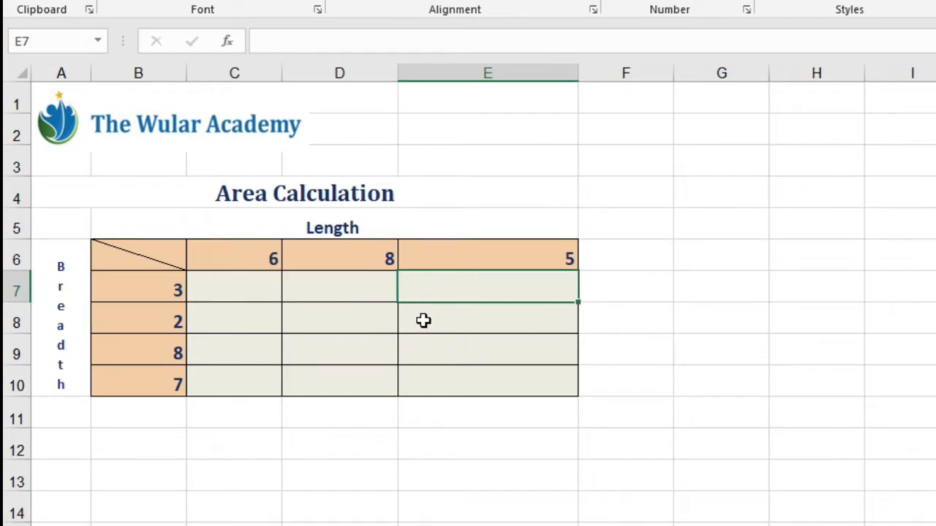
{"action": "left_click", "coordinate": [359, 317]}
{"action": "left_click", "coordinate": [251, 322]}
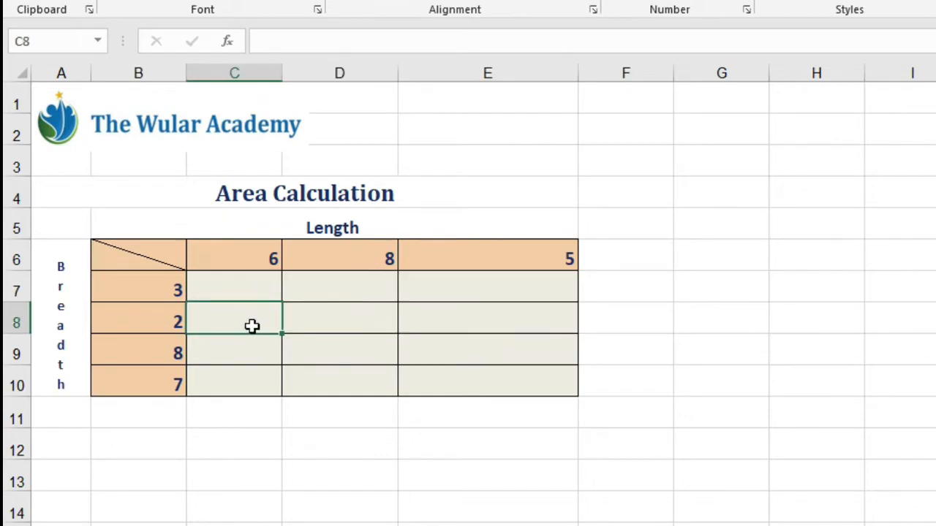
- Enter the formula =B7*C6 in C7 to multiply the first breadth by the first length
{"action": "left_click", "coordinate": [245, 286]}
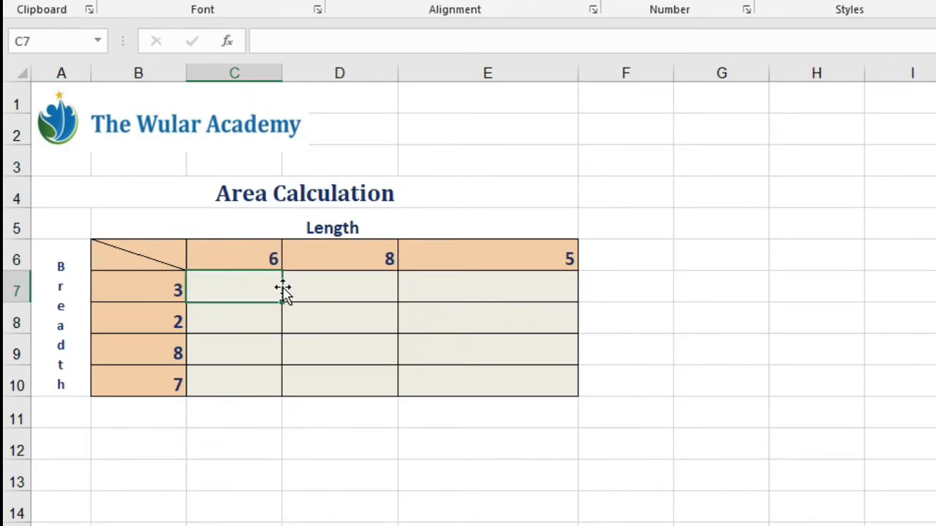
{"action": "type", "text": "="}
{"action": "left_click", "coordinate": [158, 289]}
{"action": "type", "text": "*"}
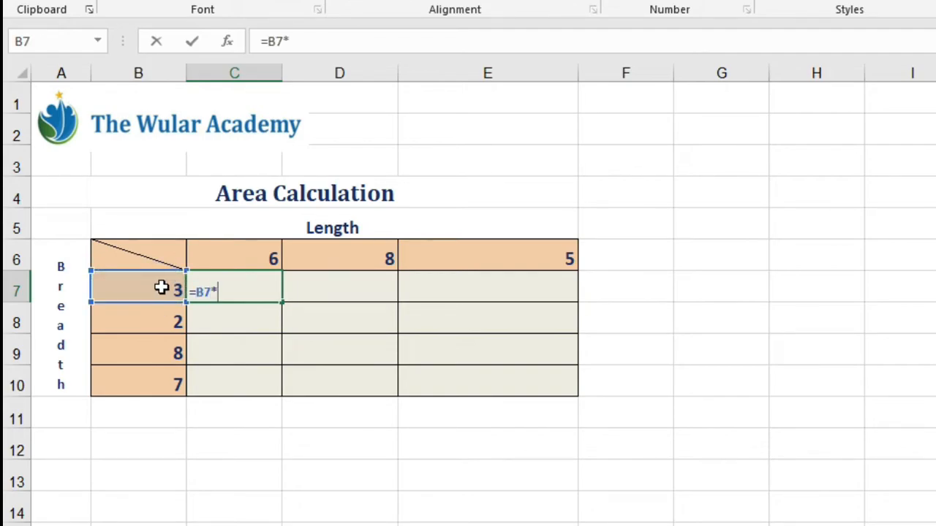
{"action": "left_click", "coordinate": [270, 259]}
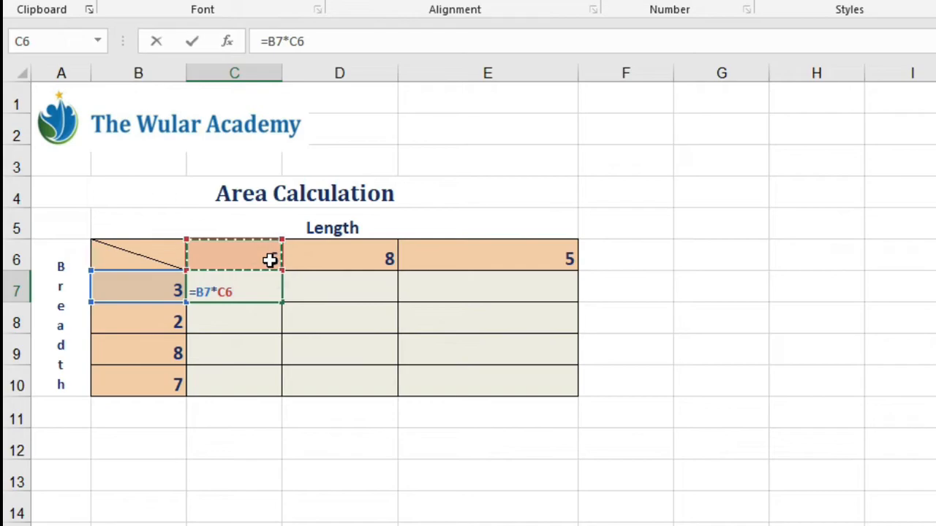
{"action": "key", "text": "Return"}
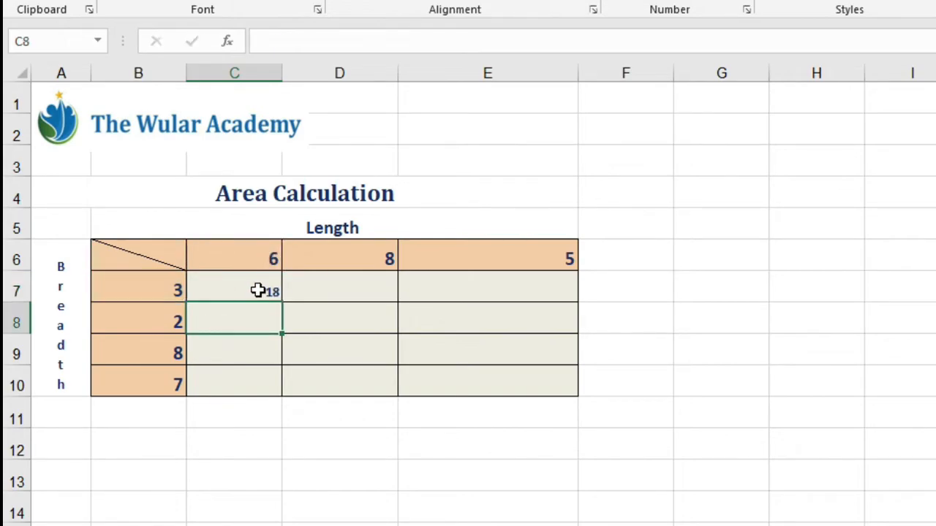
{"action": "left_click", "coordinate": [258, 291]}
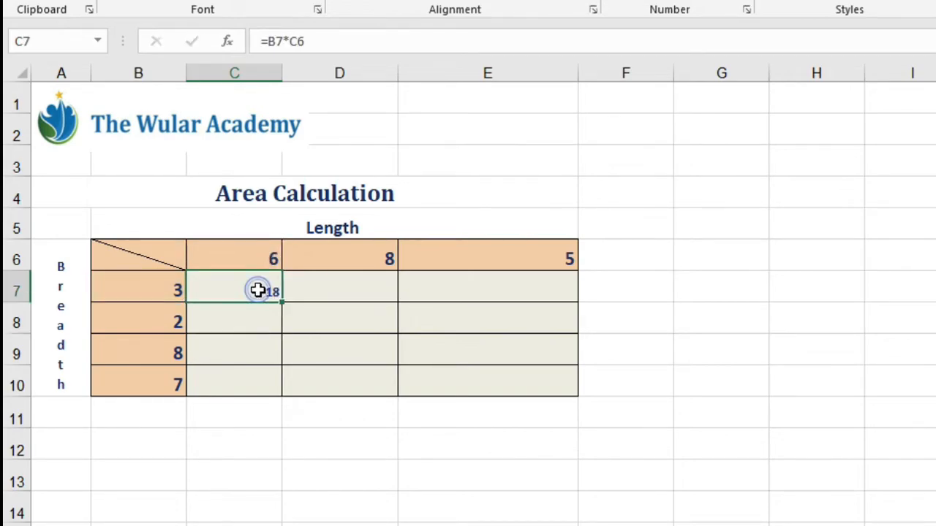
- Examine the row 7 result cells, the breadths in B7:B10 and the lengths in C6:E6 that the area formulas must reference
{"action": "left_click", "coordinate": [315, 291]}
{"action": "left_click", "coordinate": [443, 294]}
{"action": "left_click", "coordinate": [336, 297]}
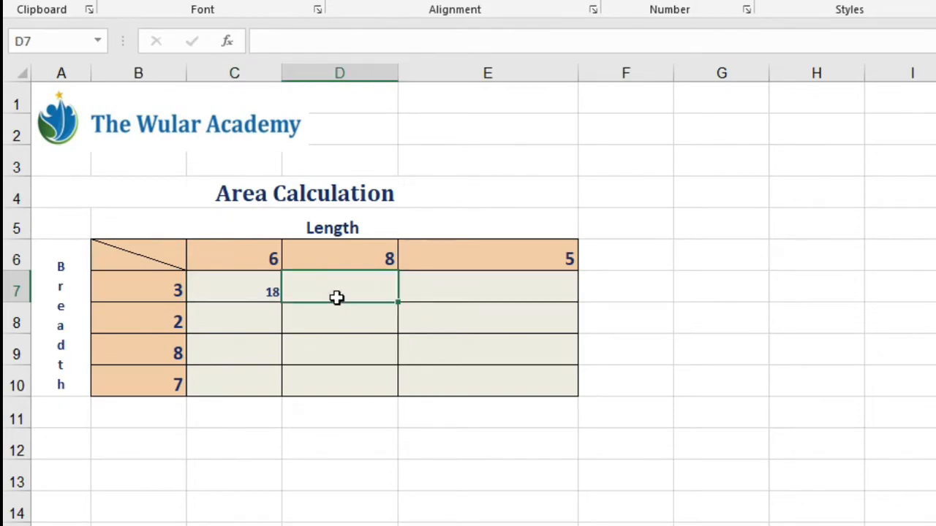
{"action": "left_click", "coordinate": [452, 285]}
{"action": "left_click", "coordinate": [262, 291]}
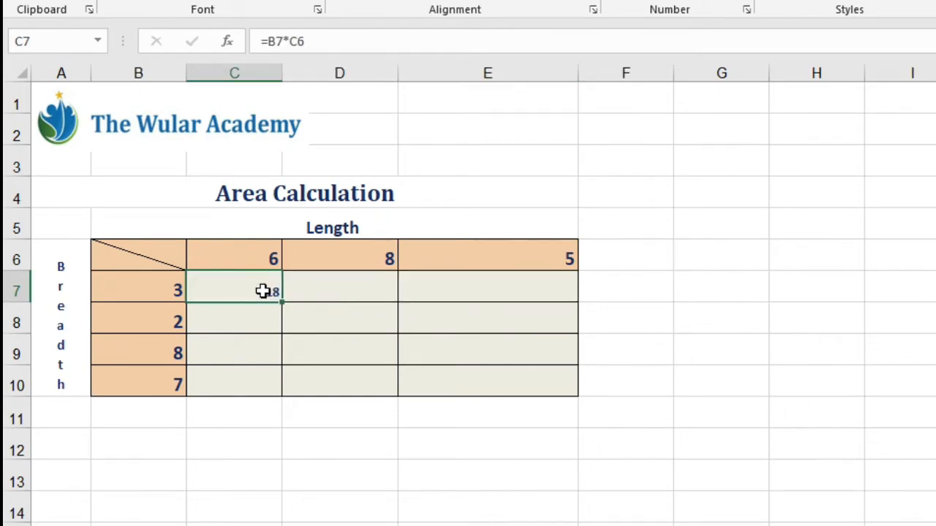
{"action": "left_click", "coordinate": [322, 291]}
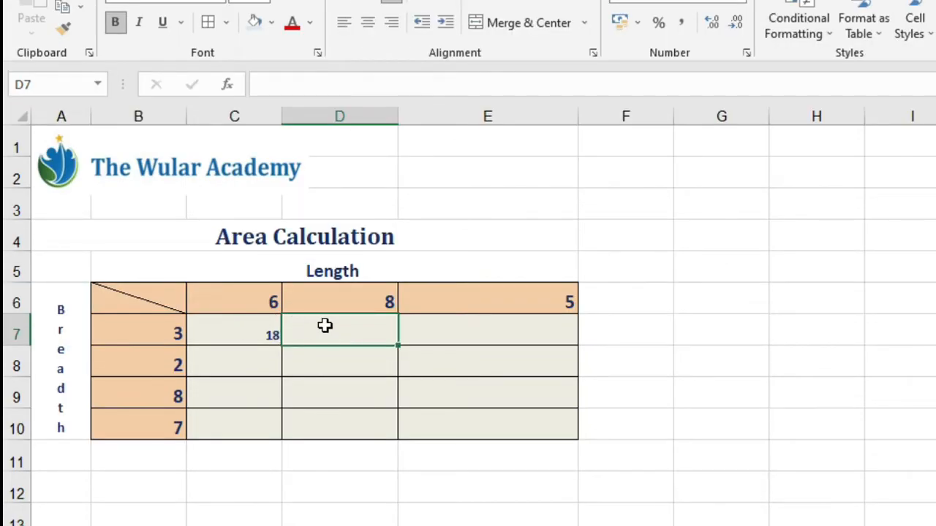
{"action": "left_click", "coordinate": [168, 331]}
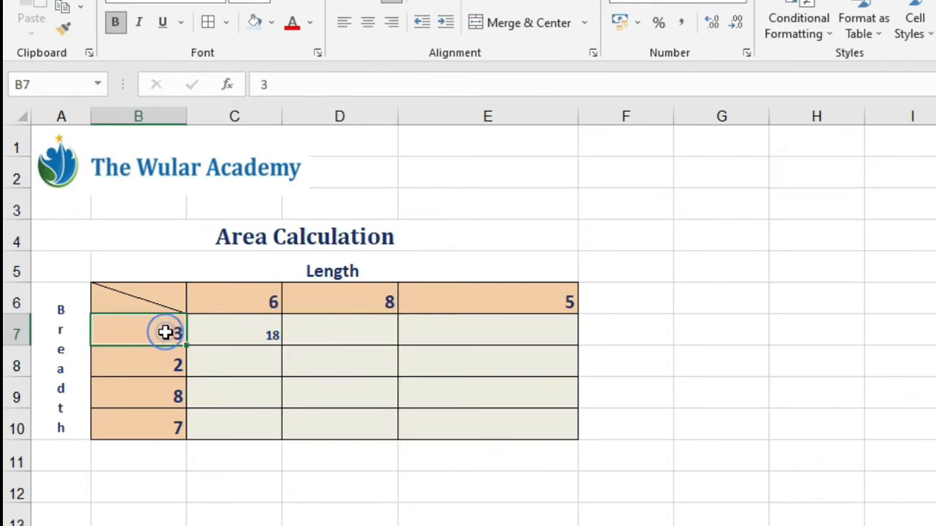
{"action": "left_click_drag", "start_coordinate": [160, 305], "coordinate": [147, 417]}
{"action": "left_click", "coordinate": [147, 417]}
{"action": "left_click_drag", "start_coordinate": [237, 296], "coordinate": [512, 297]}
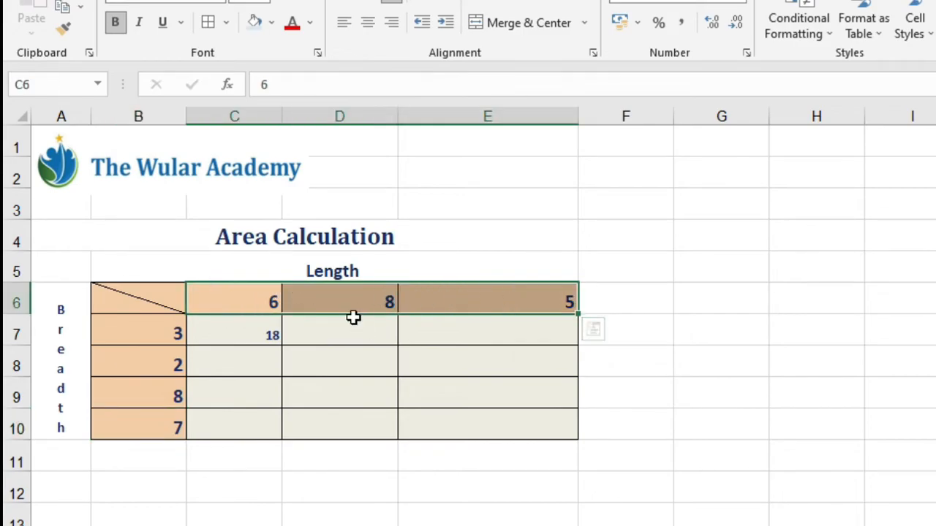
{"action": "left_click", "coordinate": [354, 323]}
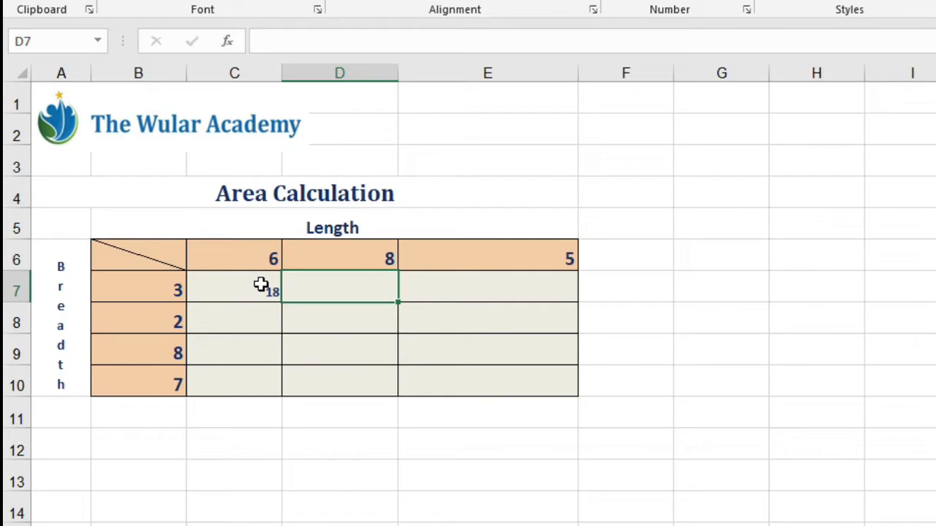
- Edit the formula in C7 to lock only the column of its breadth reference, making it $B7
{"action": "left_click", "coordinate": [261, 285]}
{"action": "double_click", "coordinate": [262, 285]}
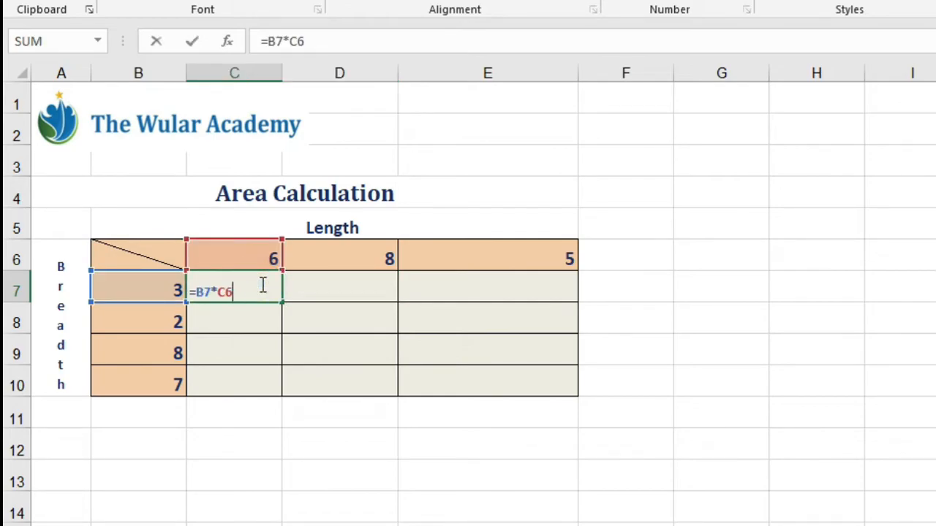
{"action": "left_click_drag", "start_coordinate": [196, 293], "coordinate": [207, 293]}
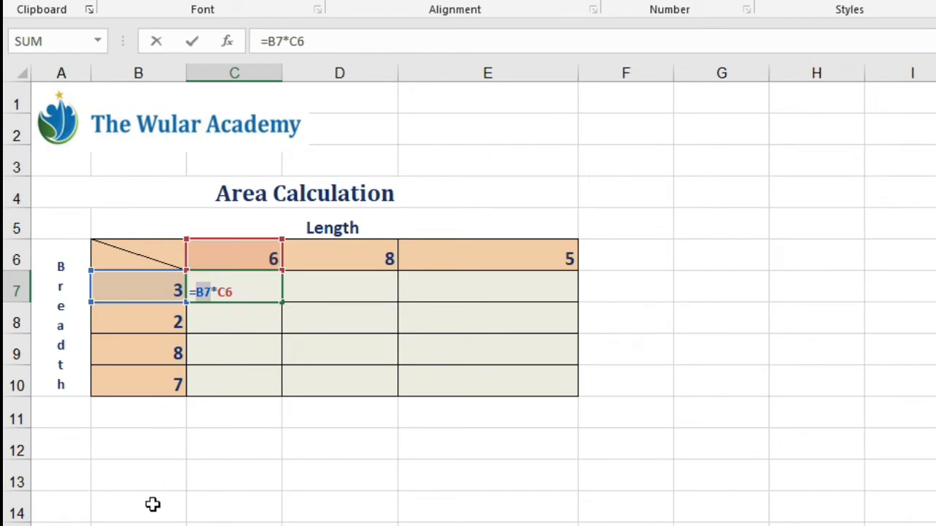
{"action": "key", "text": "F4"}
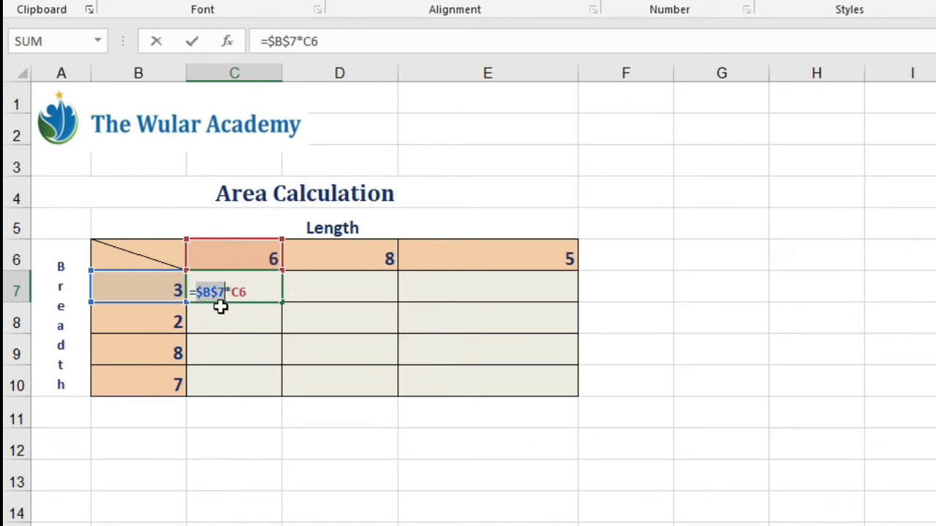
{"action": "key", "text": "F4"}
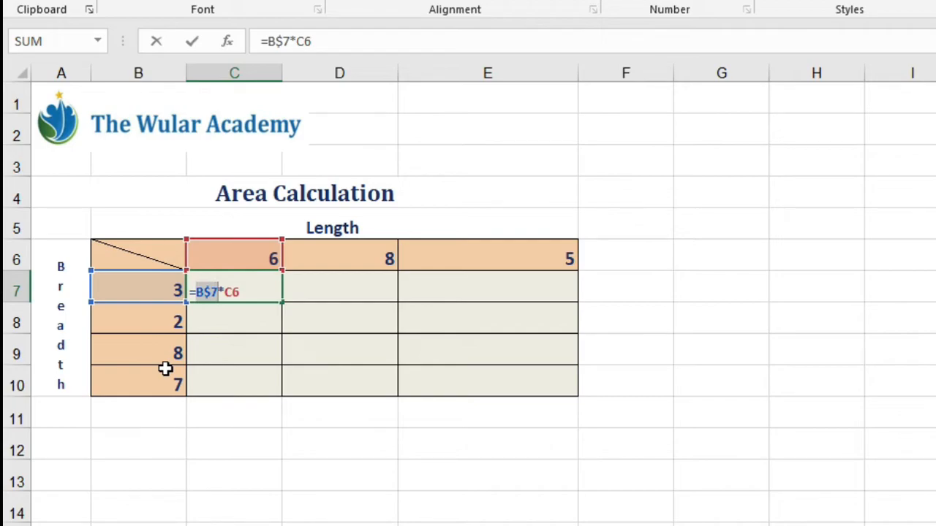
{"action": "key", "text": "F4"}
- Lock only the row of the C6 reference so C7 reads =$B7*C$6, and fill the formula across to E7
{"action": "double_click", "coordinate": [231, 292]}
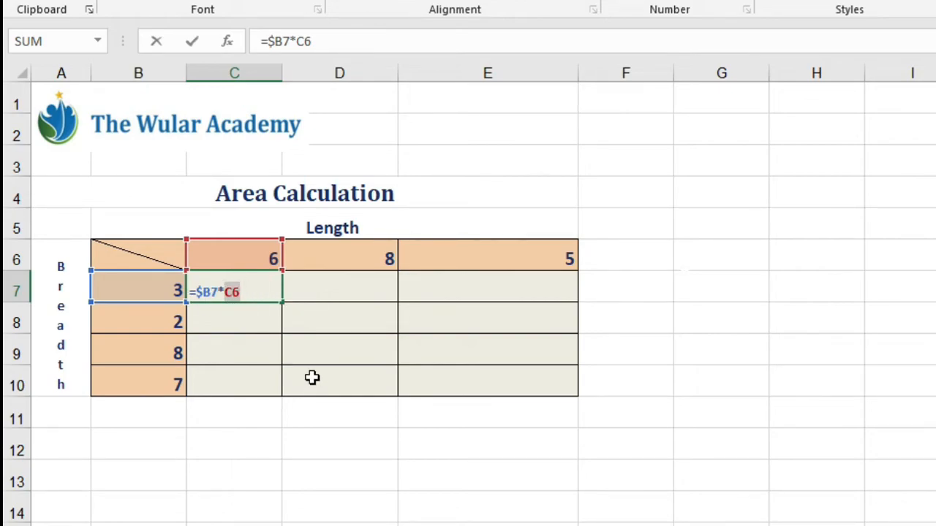
{"action": "key", "text": "F4"}
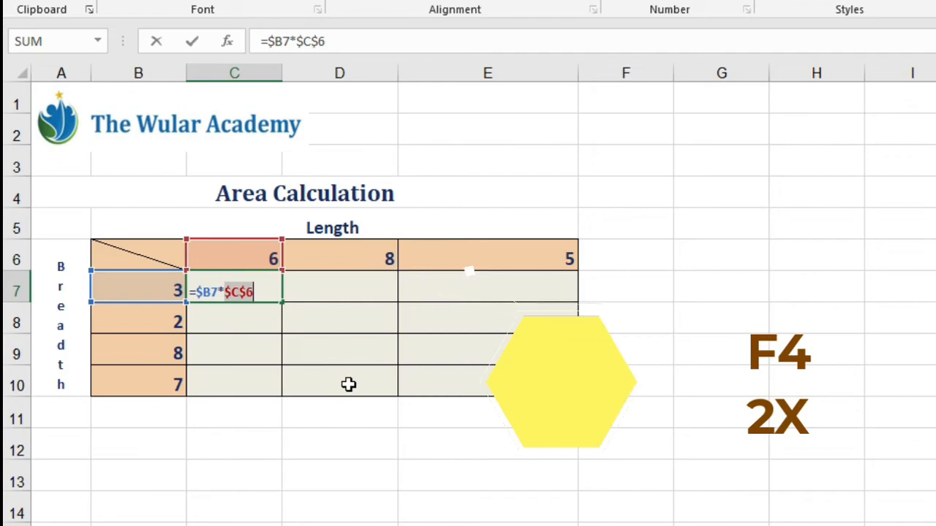
{"action": "key", "text": "F4"}
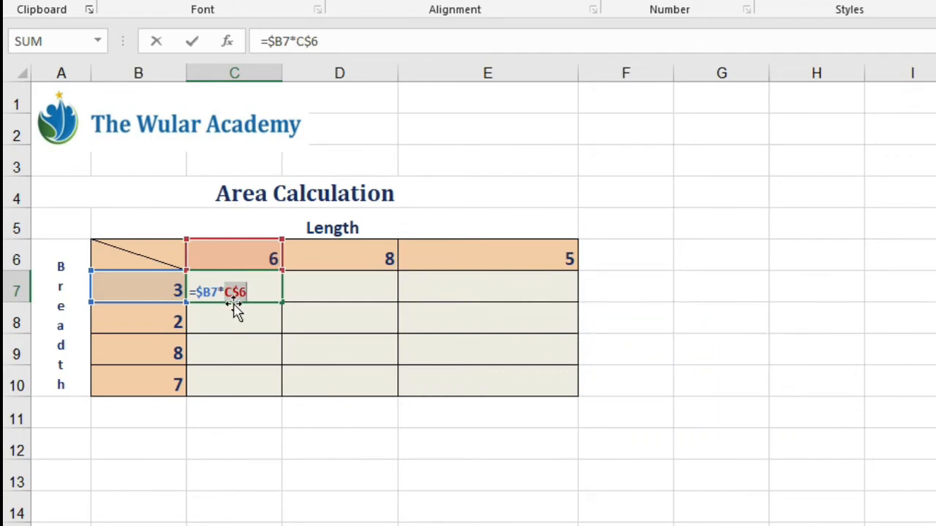
{"action": "key", "text": "Return"}
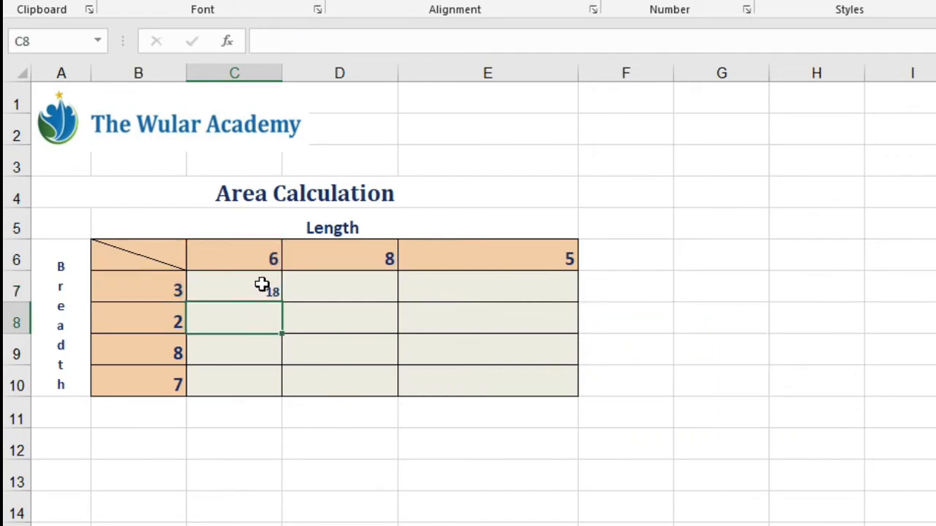
{"action": "left_click", "coordinate": [262, 290]}
{"action": "left_click_drag", "start_coordinate": [284, 300], "coordinate": [562, 302]}
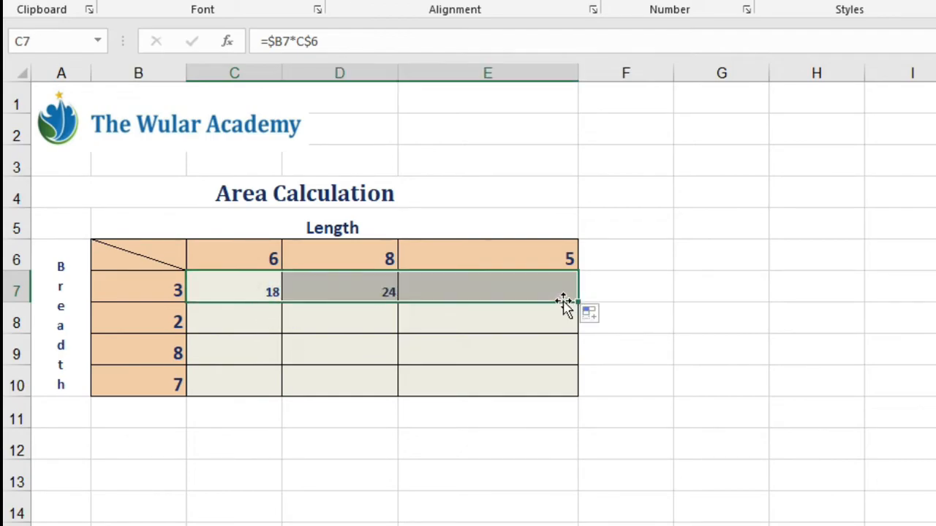
- Inspect the copied formulas in D7 and E7 against the length and breadth cells they reference
{"action": "left_click", "coordinate": [514, 292]}
{"action": "left_click", "coordinate": [355, 288]}
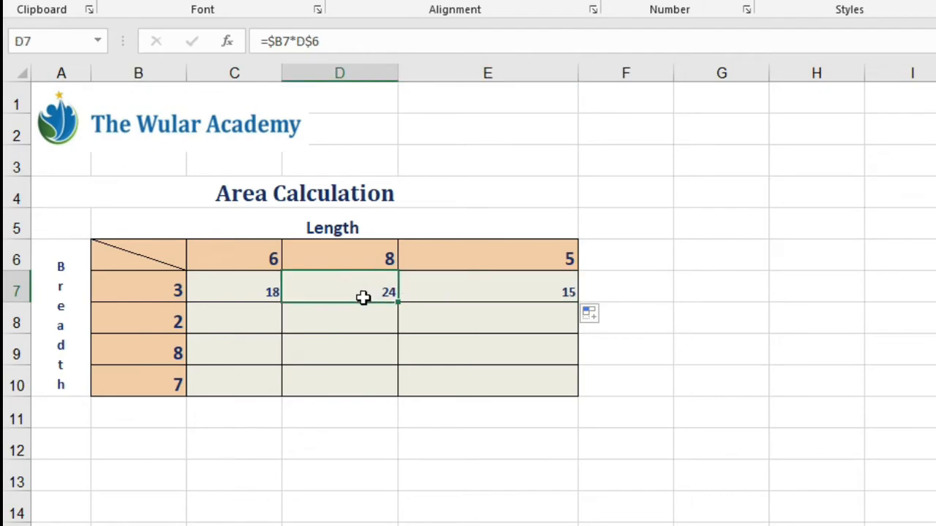
{"action": "left_click", "coordinate": [372, 258]}
{"action": "double_click", "coordinate": [150, 291]}
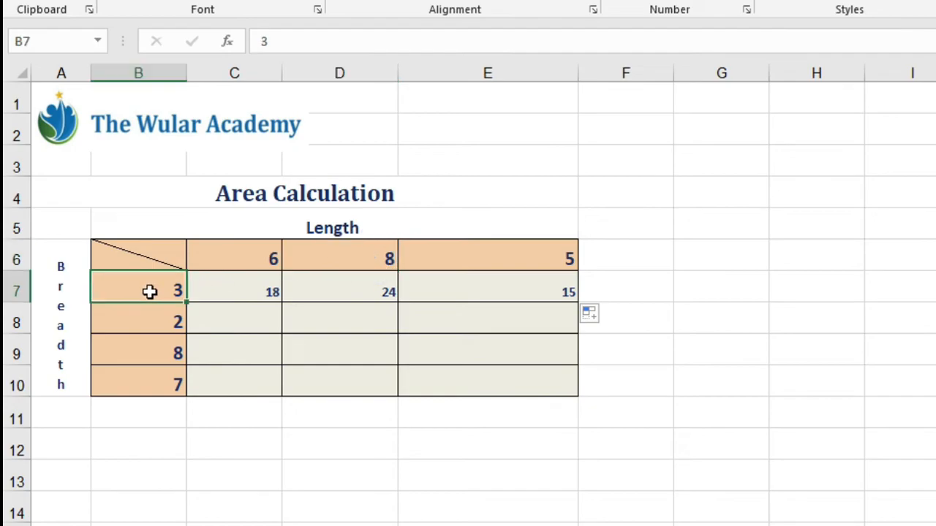
{"action": "left_click", "coordinate": [463, 288]}
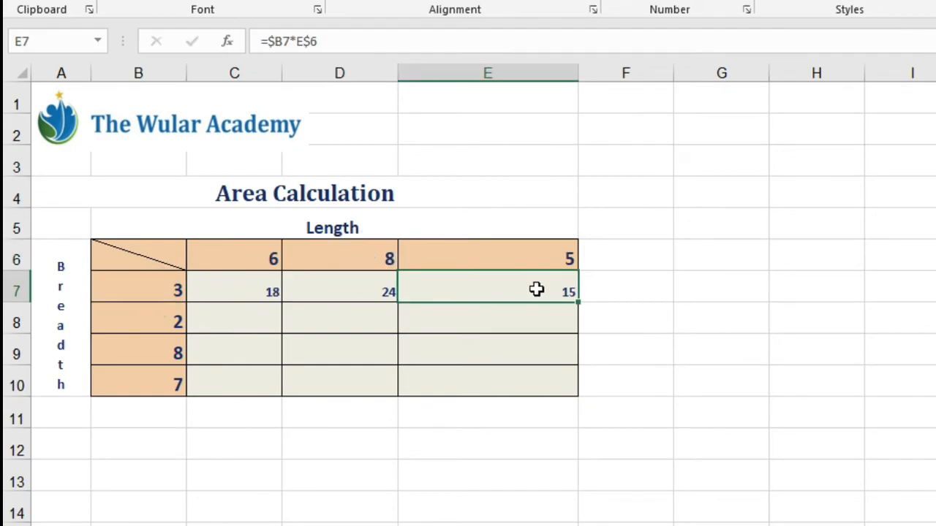
{"action": "left_click", "coordinate": [549, 260]}
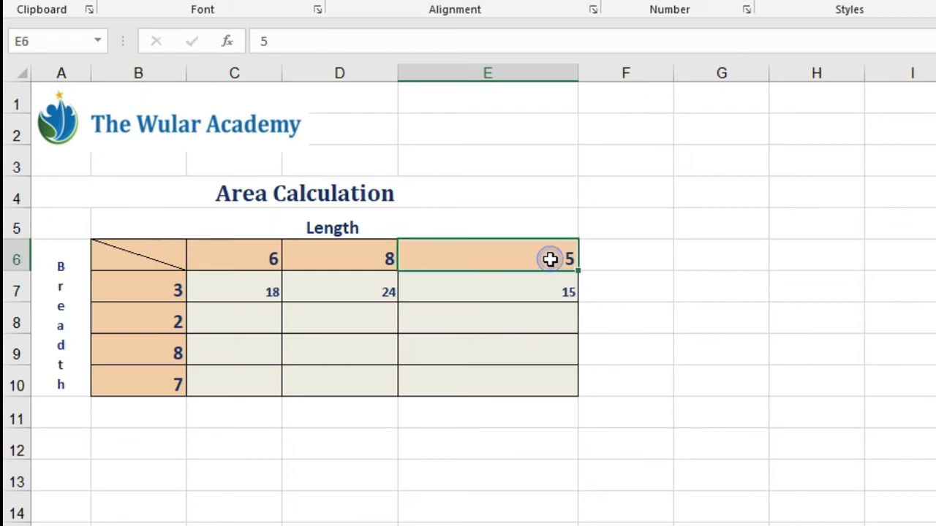
{"action": "left_click", "coordinate": [179, 285]}
{"action": "left_click", "coordinate": [445, 284]}
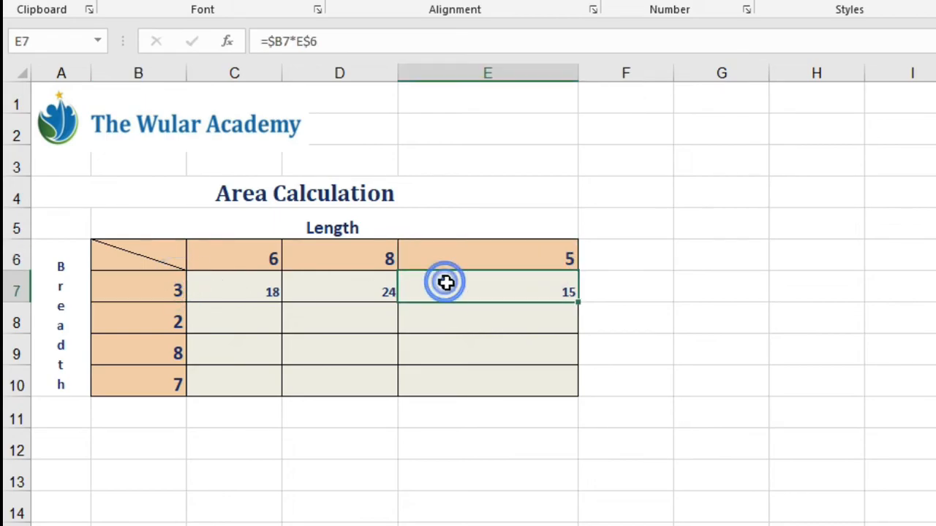
- Fill the C7 formula down to C10 and check the references in C8 and C9
{"action": "left_click", "coordinate": [272, 292]}
{"action": "left_click_drag", "start_coordinate": [280, 301], "coordinate": [275, 396]}
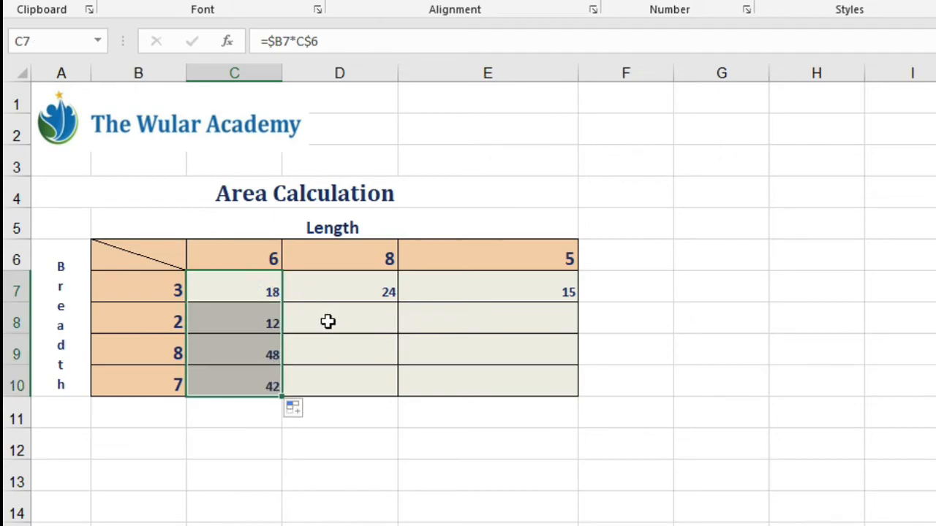
{"action": "left_click", "coordinate": [262, 324]}
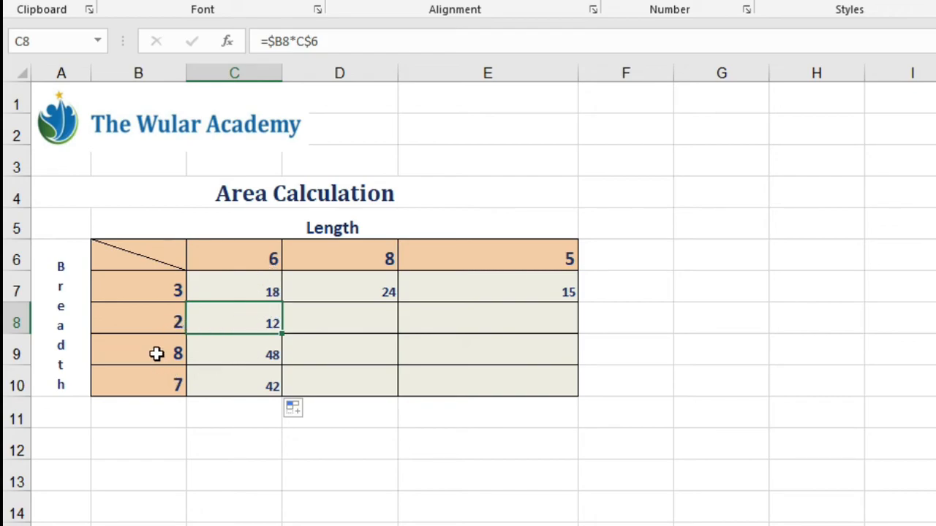
{"action": "left_click", "coordinate": [205, 350]}
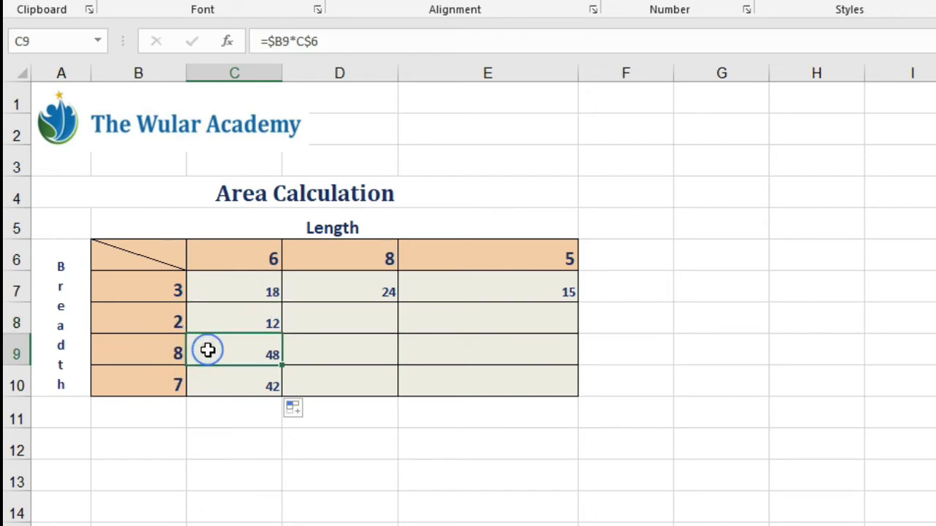
- Fill the formulas from C8:C10 across to column E to complete the area grid, and review the filled range C7:E10
{"action": "left_click", "coordinate": [274, 317]}
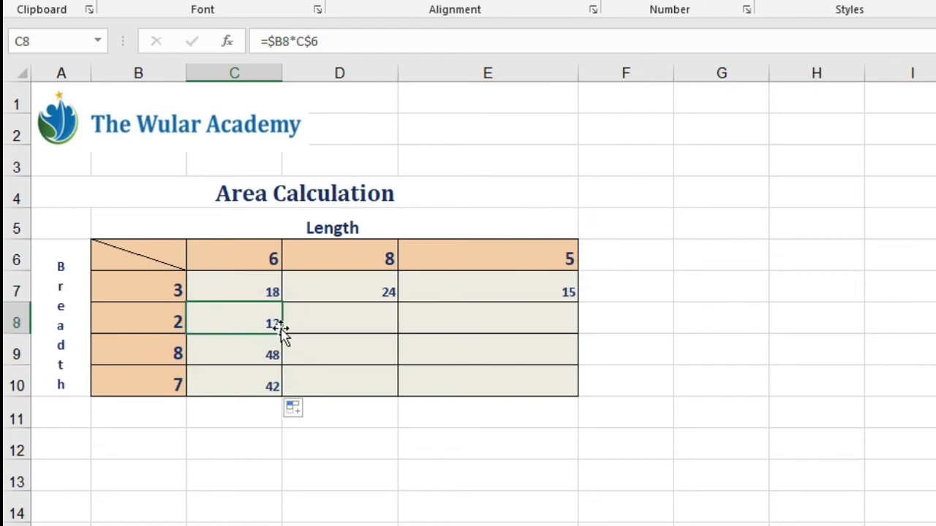
{"action": "left_click_drag", "start_coordinate": [282, 335], "coordinate": [562, 400]}
{"action": "left_click", "coordinate": [492, 294]}
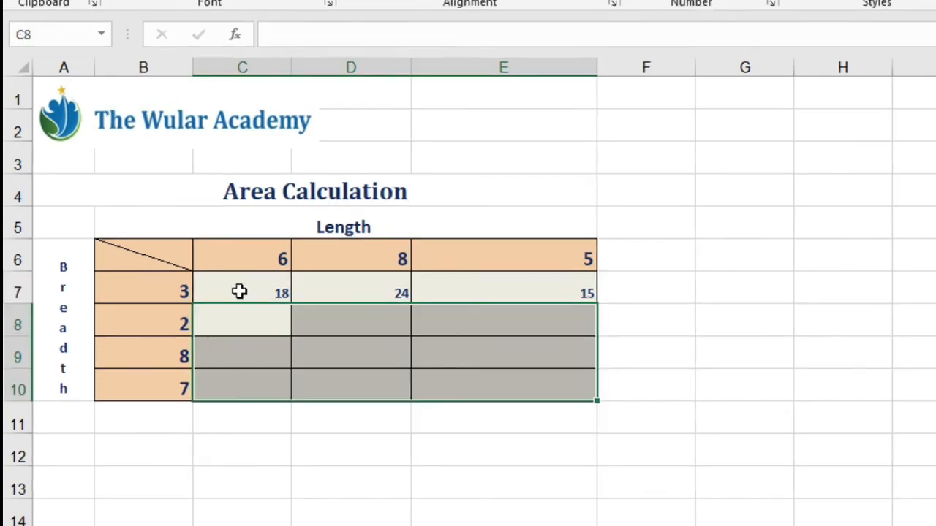
{"action": "left_click_drag", "start_coordinate": [232, 291], "coordinate": [583, 404]}
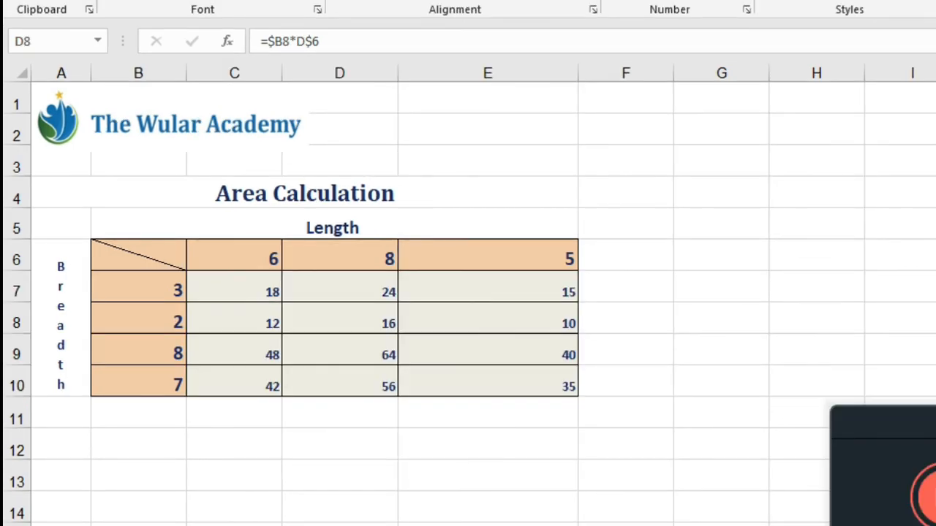
{"action": "left_click", "coordinate": [410, 249]}
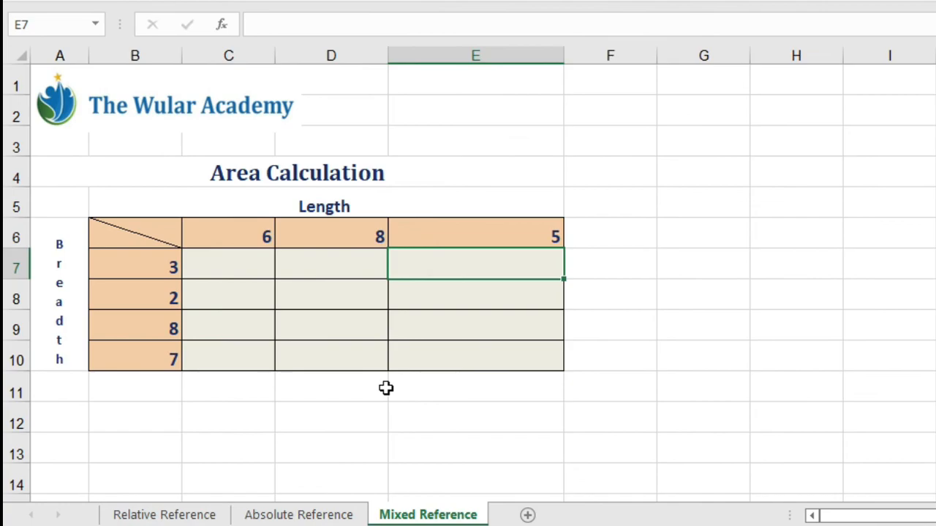